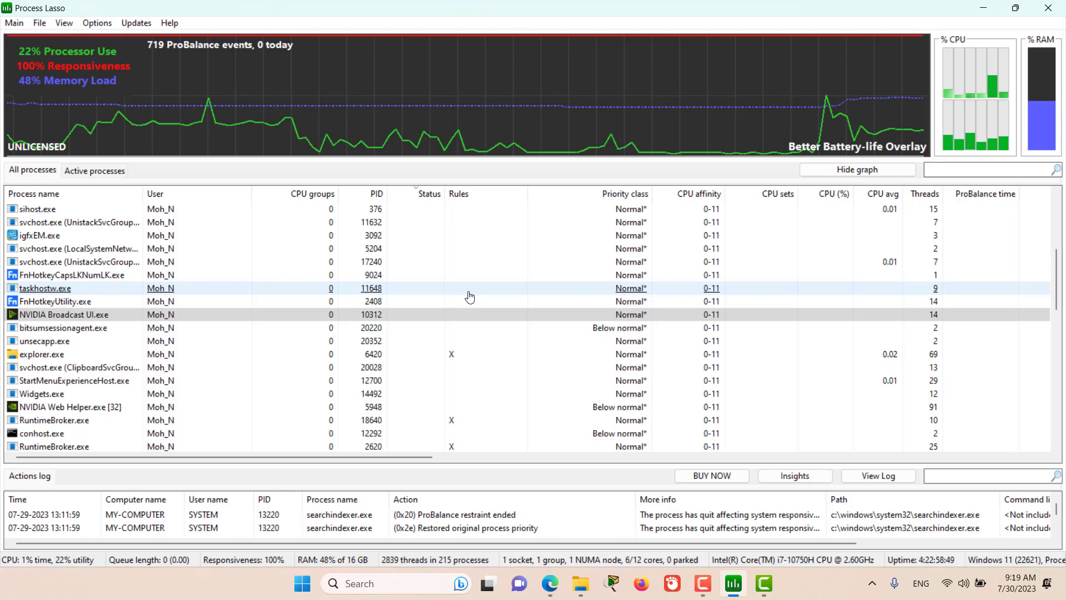
# In the CPU Sets editor, pick CPUs 0, 1 and 2 for a new rule
pyautogui.click(90, 24)
pyautogui.moveTo(112, 75)
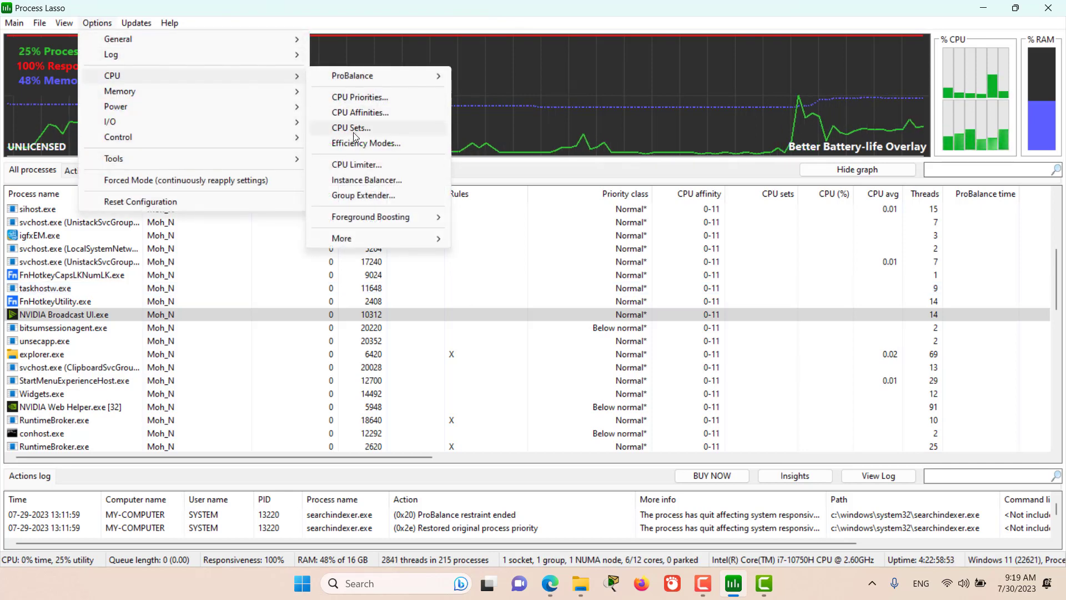
pyautogui.click(353, 133)
pyautogui.moveTo(385, 118); pyautogui.dragTo(377, 104)
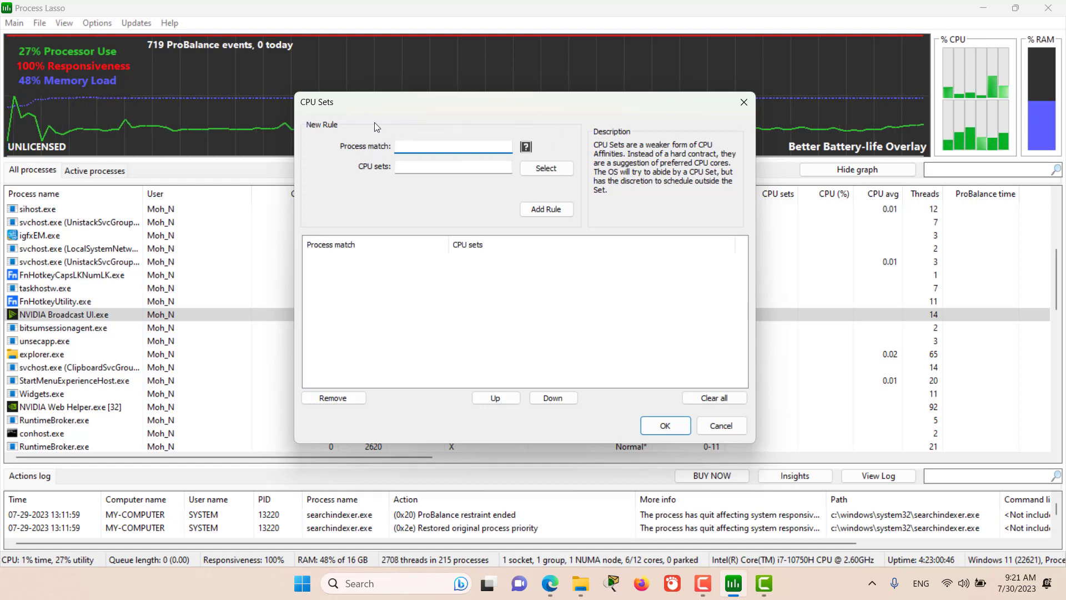
pyautogui.click(545, 170)
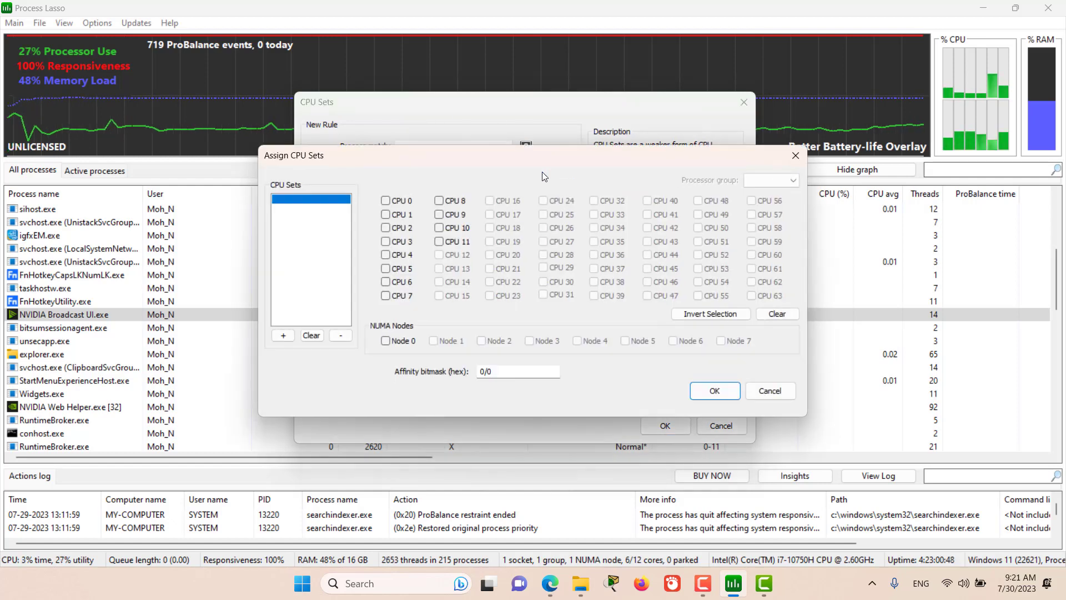
pyautogui.click(399, 201)
pyautogui.click(397, 228)
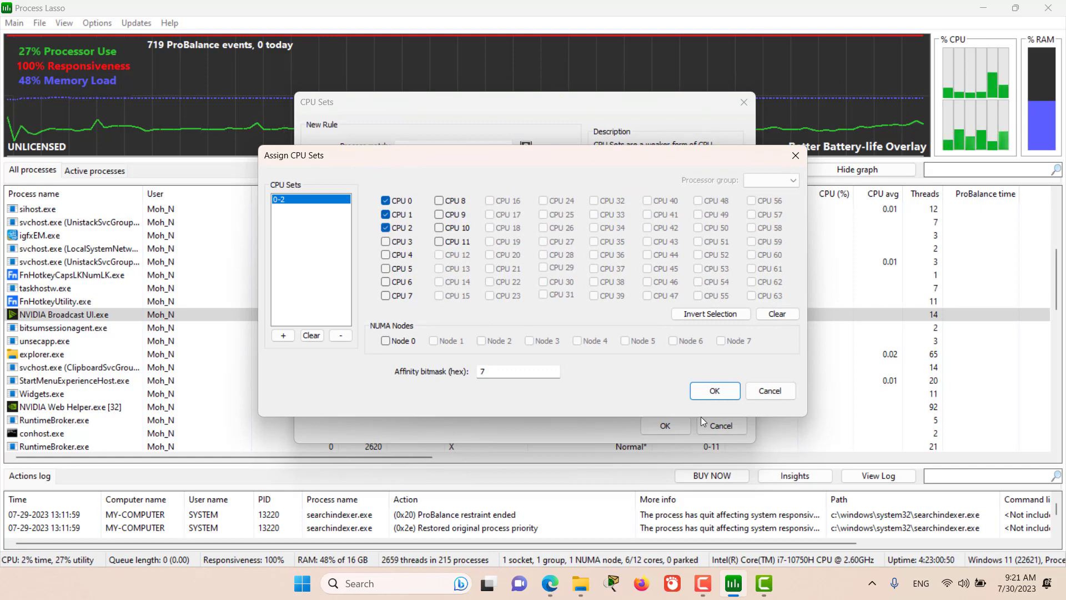
pyautogui.click(714, 390)
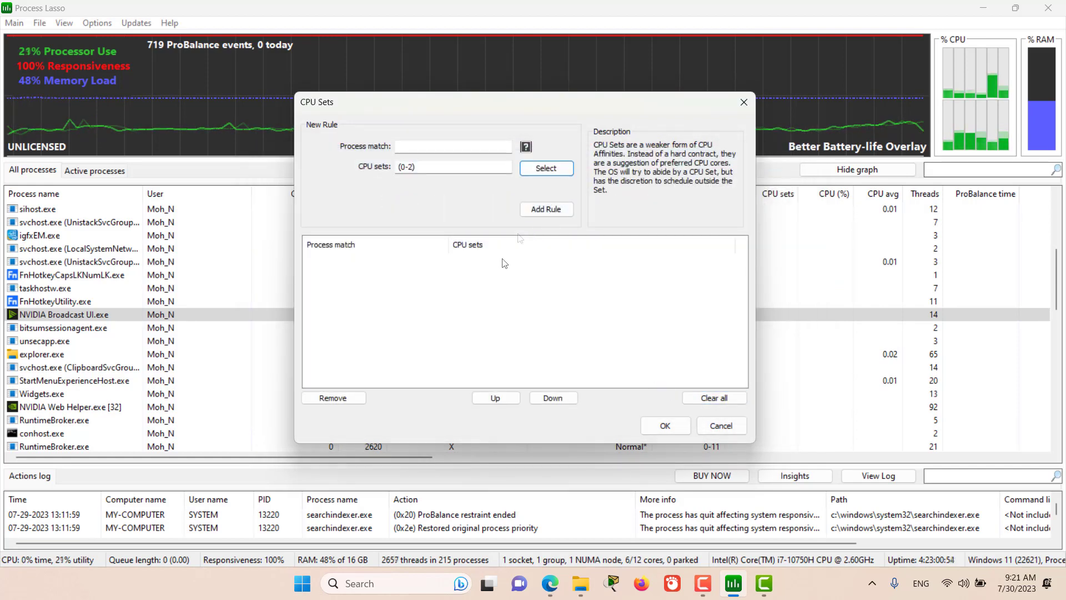
# Add the CPUs 0–2 rule, dismiss the expired-trial notice, and close the CPU Sets editor
pyautogui.click(546, 209)
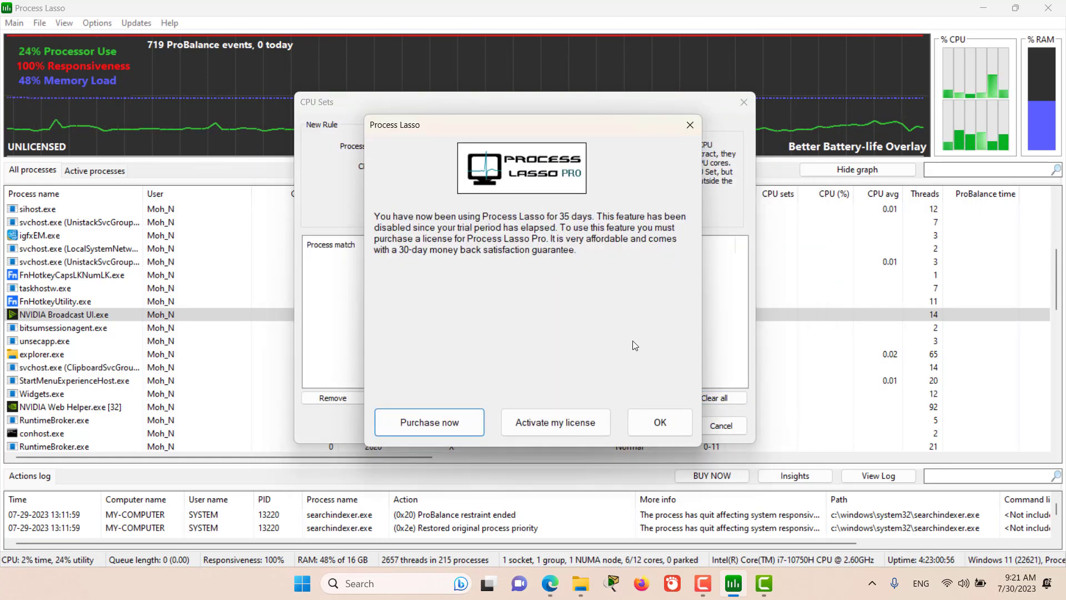
pyautogui.click(658, 422)
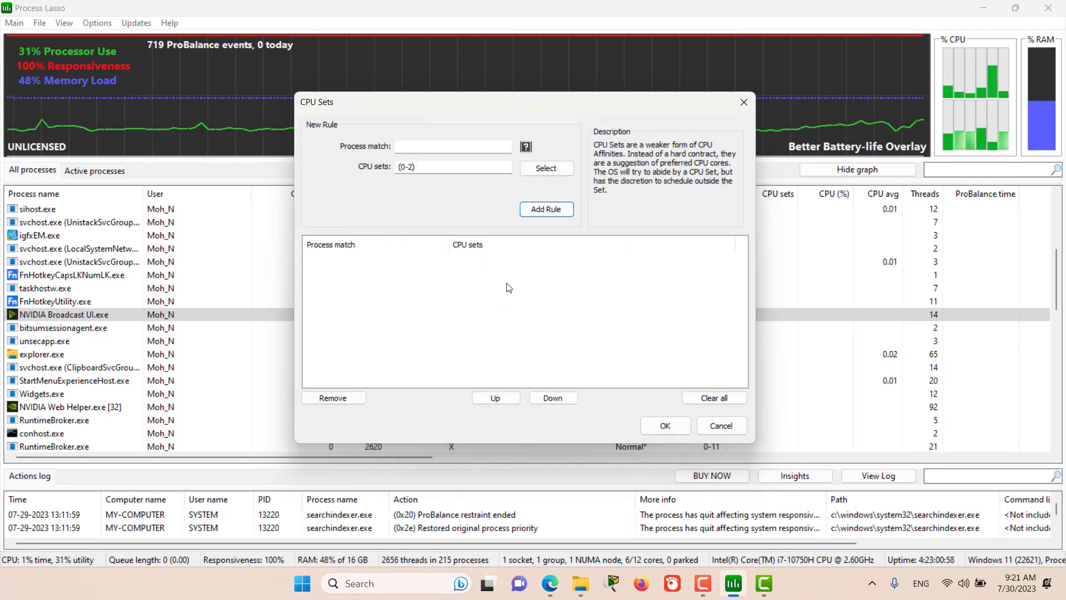
pyautogui.click(665, 426)
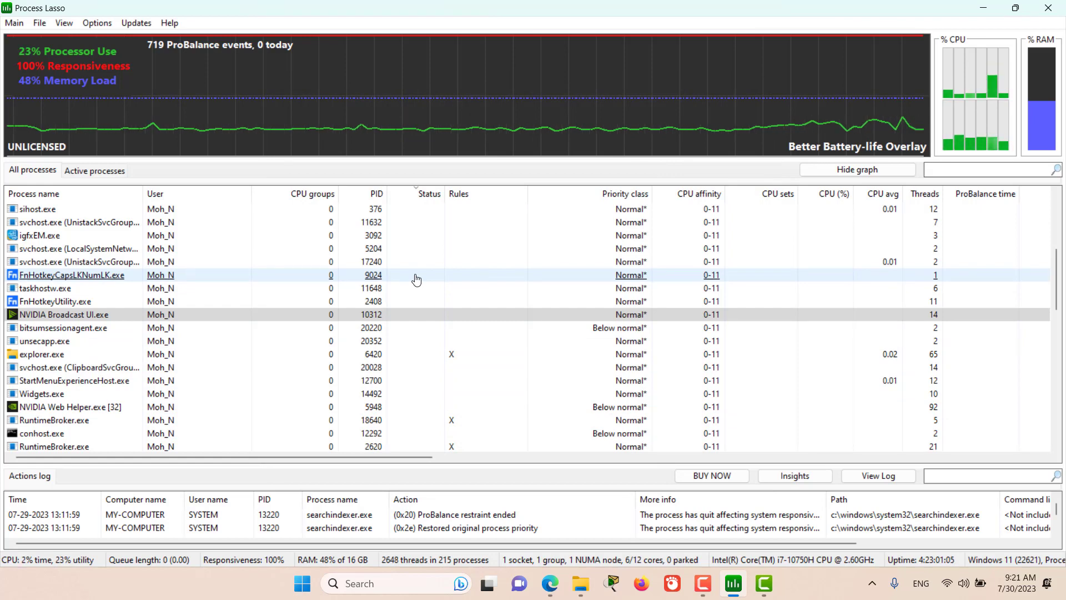
pyautogui.rightClick(125, 323)
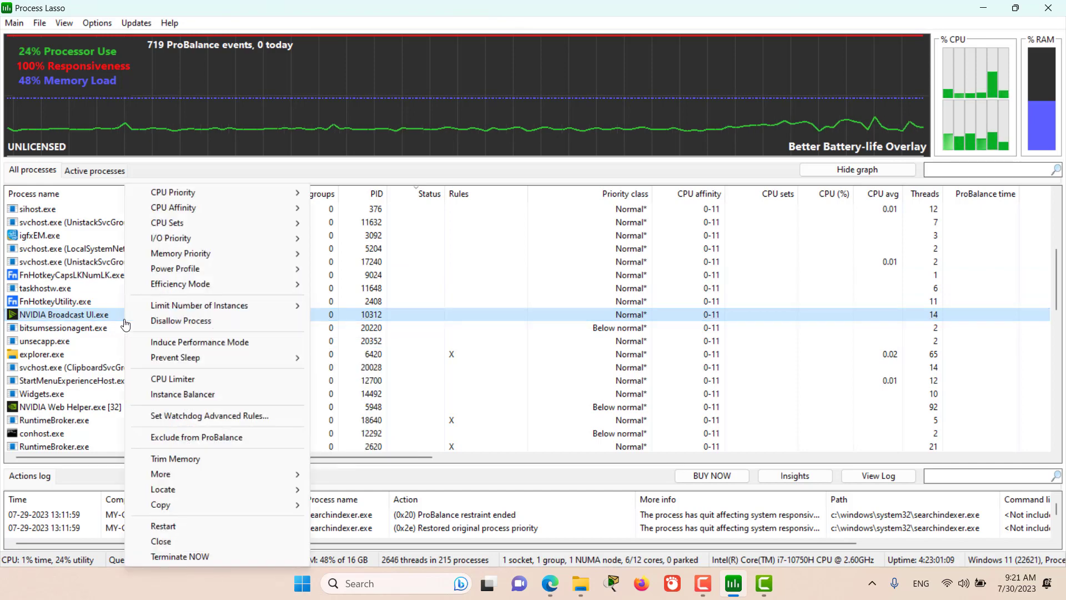
pyautogui.moveTo(175, 222)
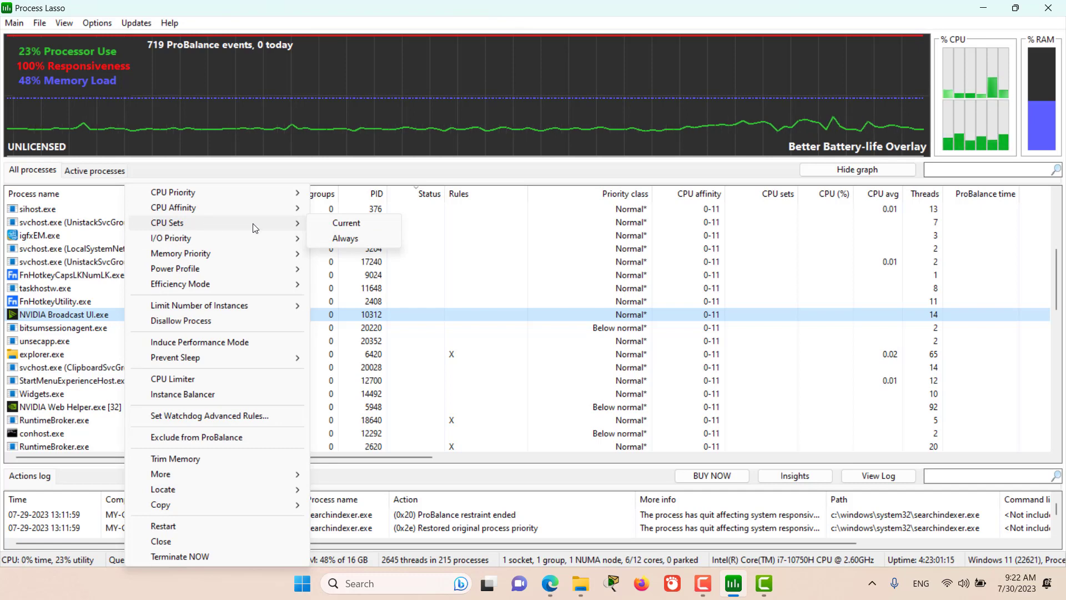
pyautogui.click(341, 242)
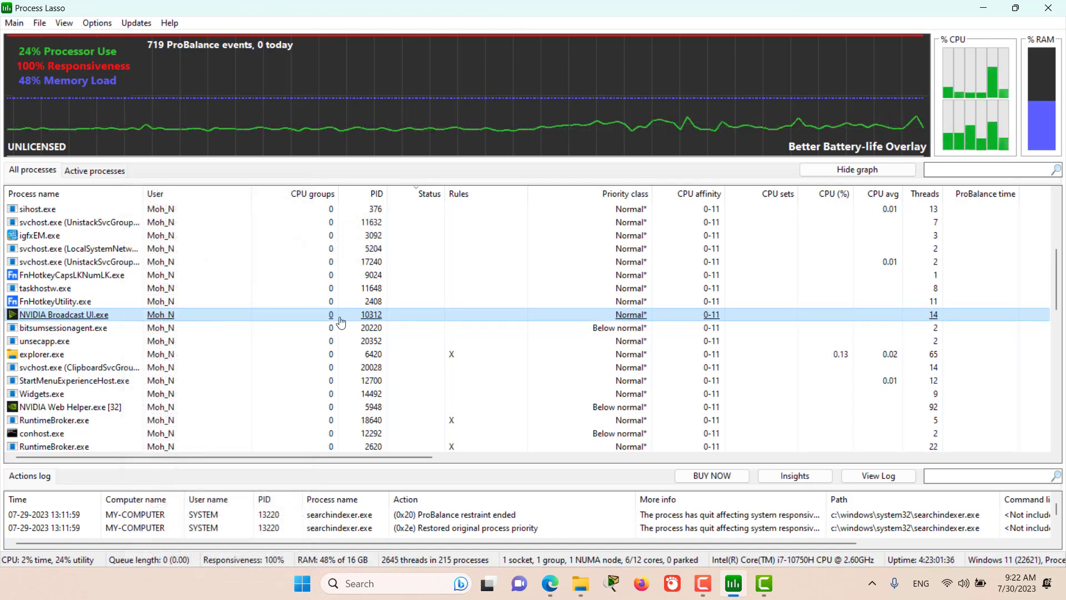